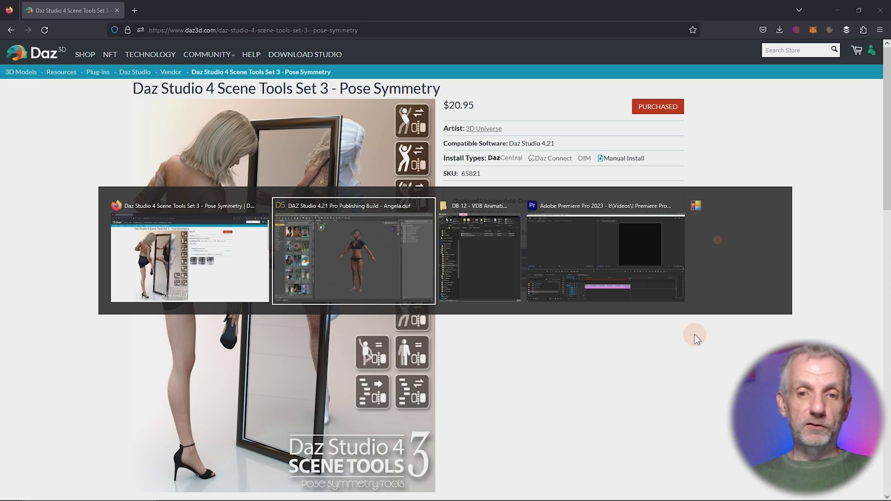
- Leave the Pose Symmetry store page and bring the Angela.duf scene in DAZ Studio forward
key("alt+Tab")
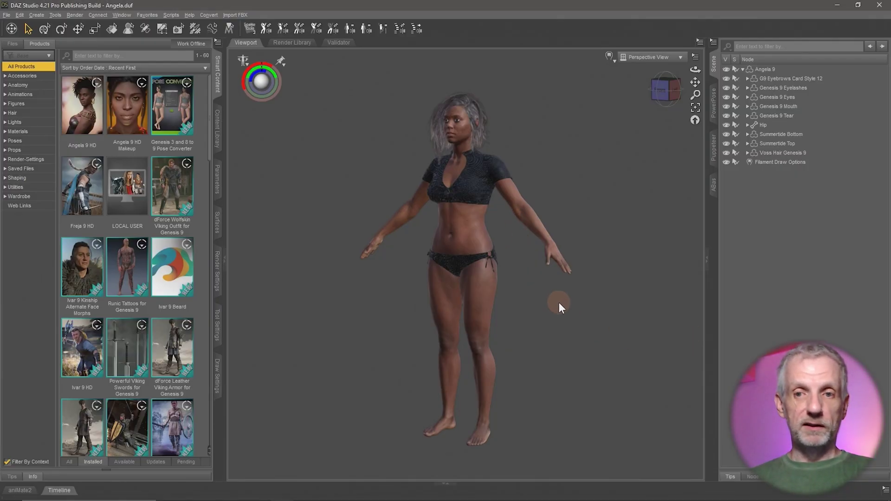
- Turn off Filter By Context in Products and select the Scene Tools Set 3 - Pose Symmetry tile
left_click_drag(570, 308, 570, 309)
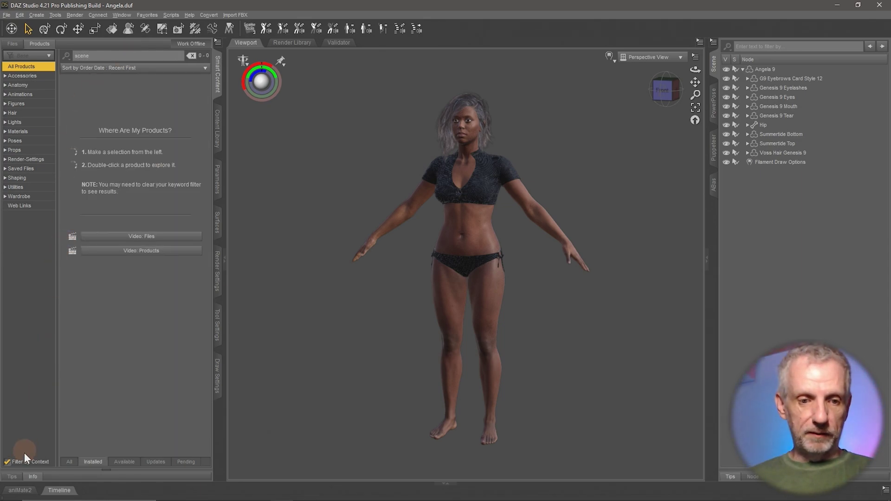
left_click(7, 462)
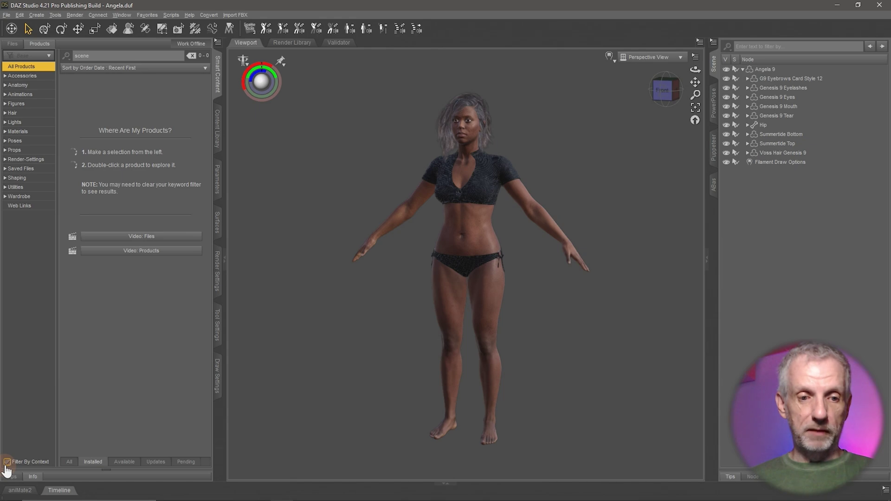
left_click(147, 104)
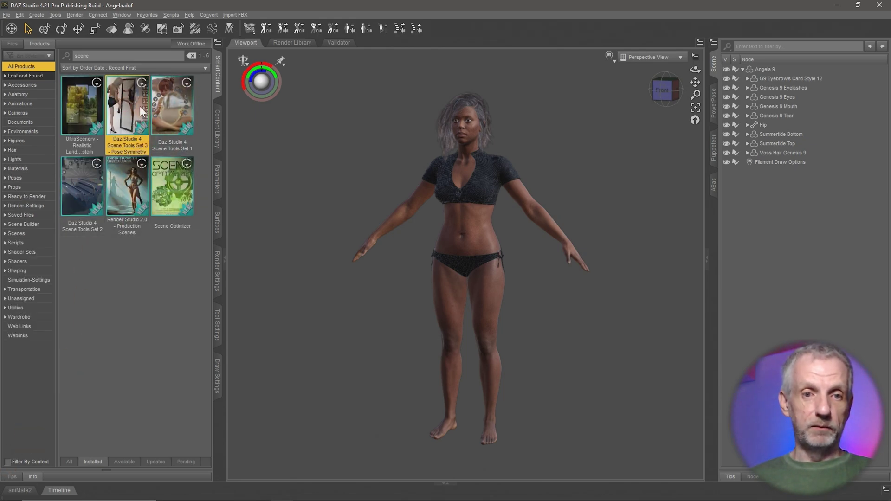
- Open Scene Tools Set 3 and list its 13 utility scripts, including the toolbar-removal script
double_click(129, 109)
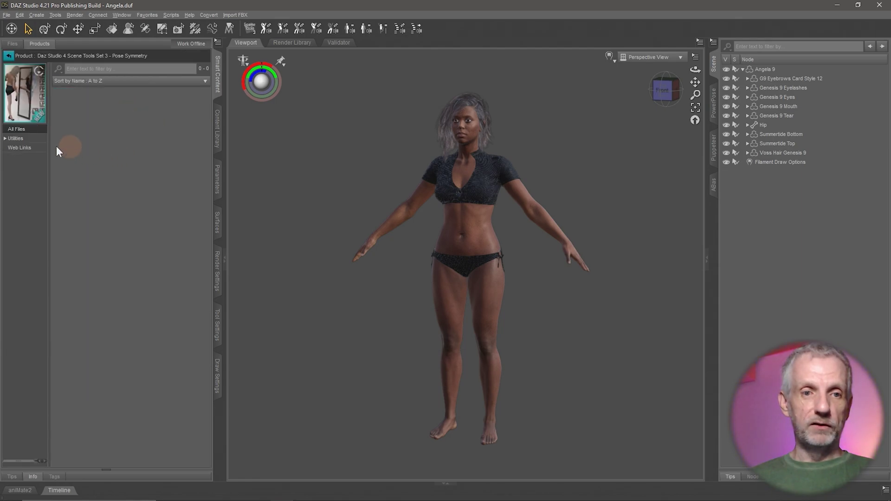
left_click(16, 139)
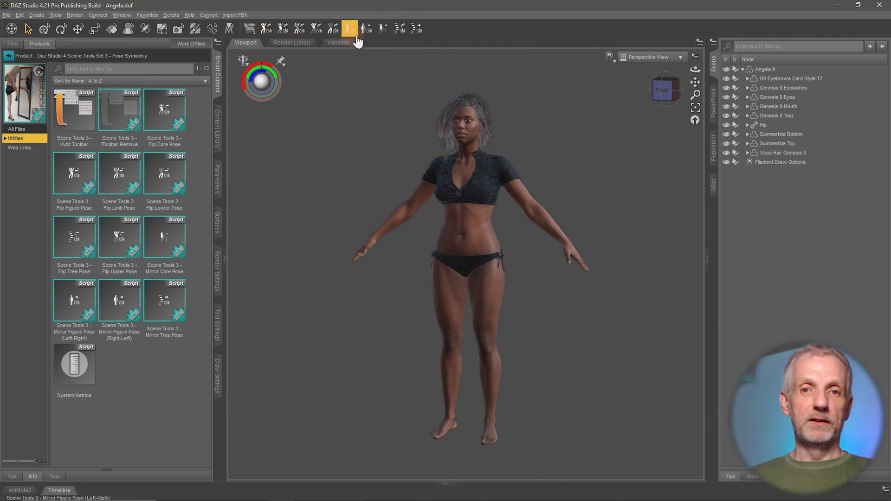
left_click(132, 122)
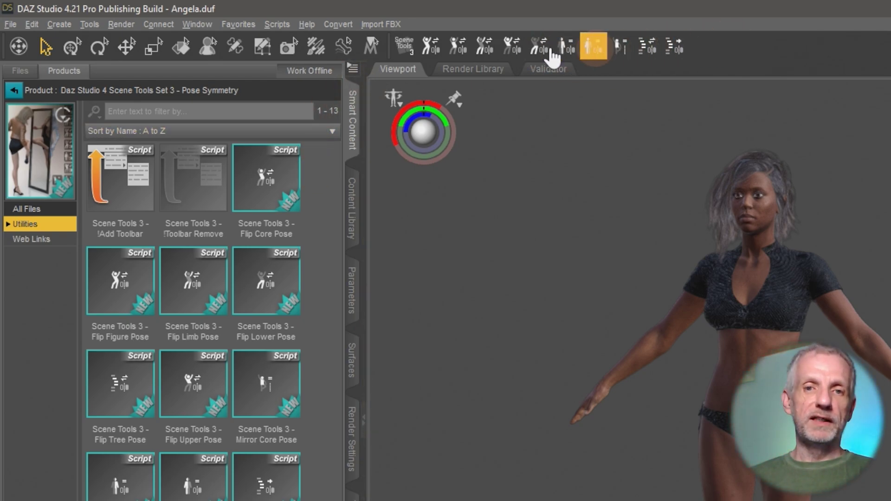
left_click(197, 24)
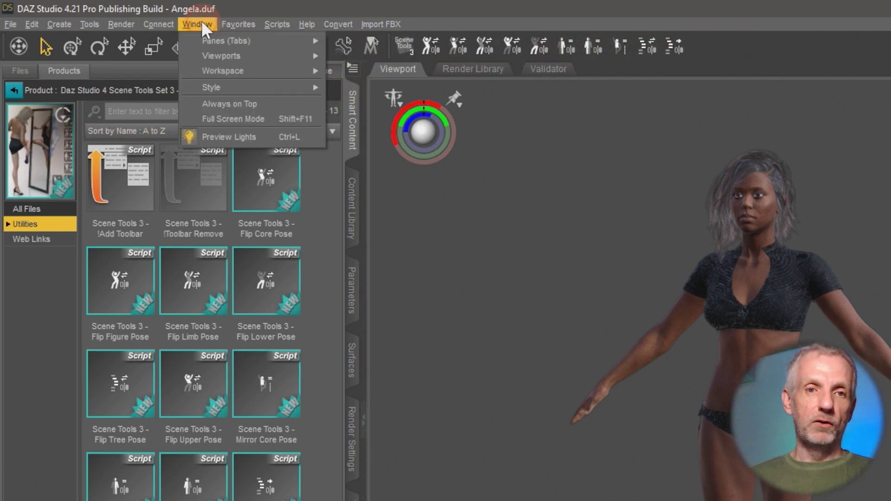
mouse_move(226, 67)
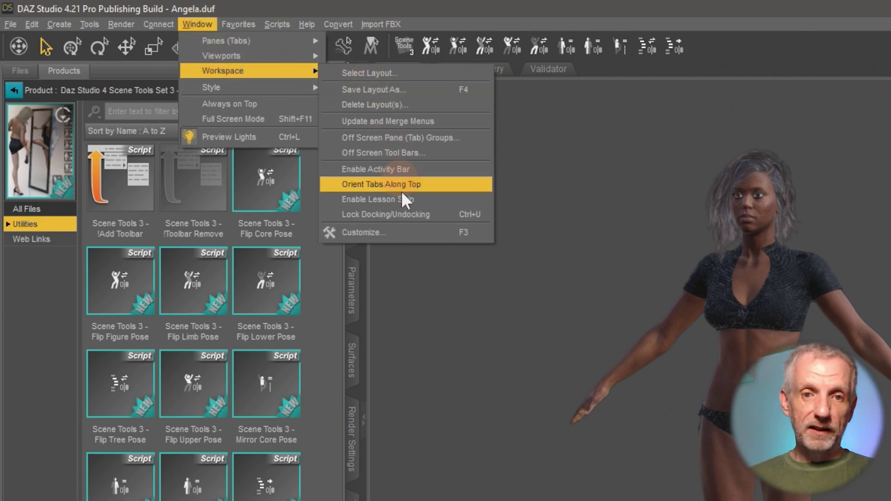
left_click(408, 231)
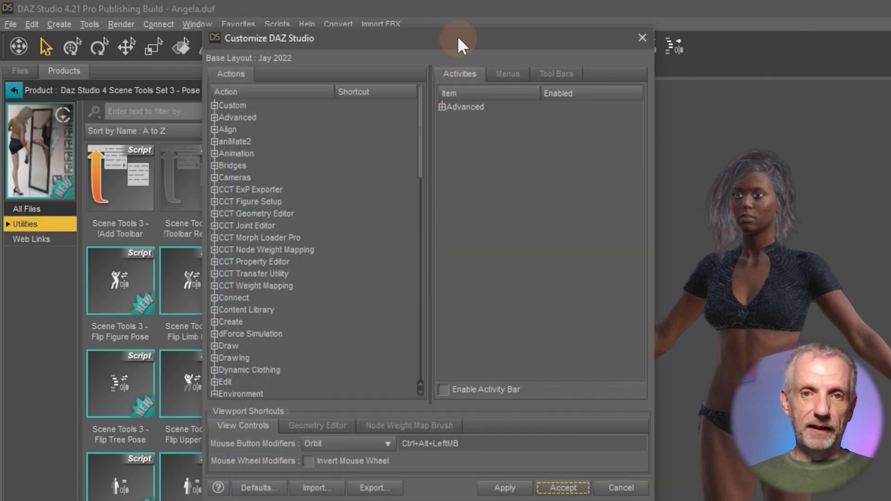
left_click_drag(455, 32, 413, 16)
left_click(419, 58)
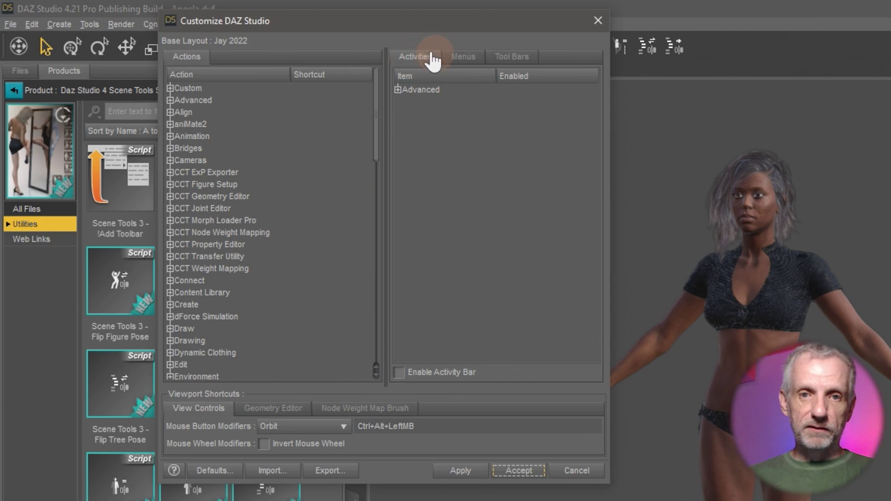
left_click(397, 89)
left_click(406, 101)
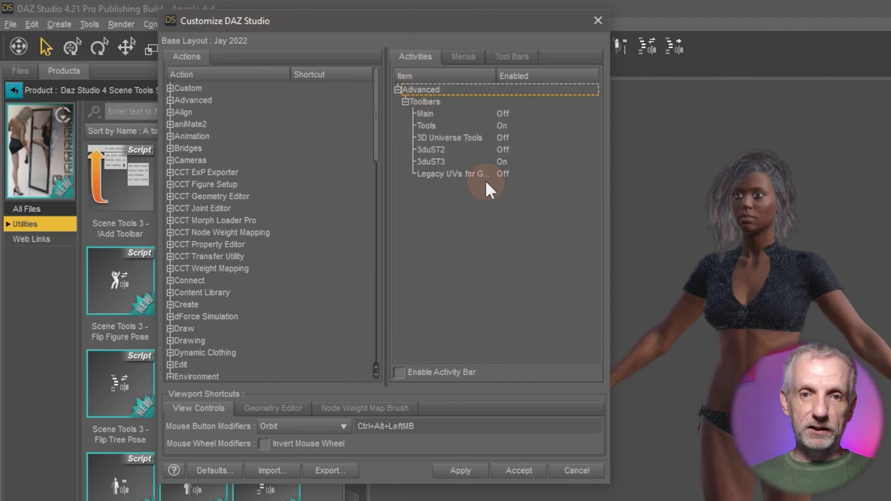
left_click(455, 137)
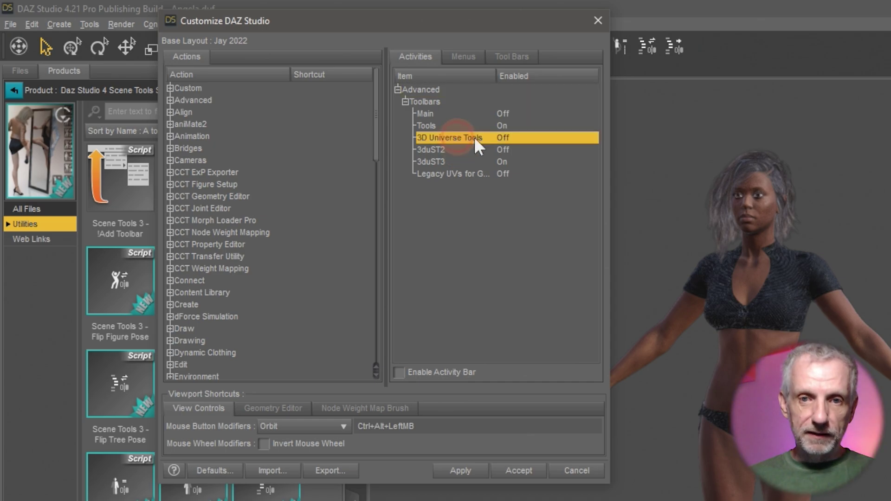
left_click(511, 149)
left_click(508, 163)
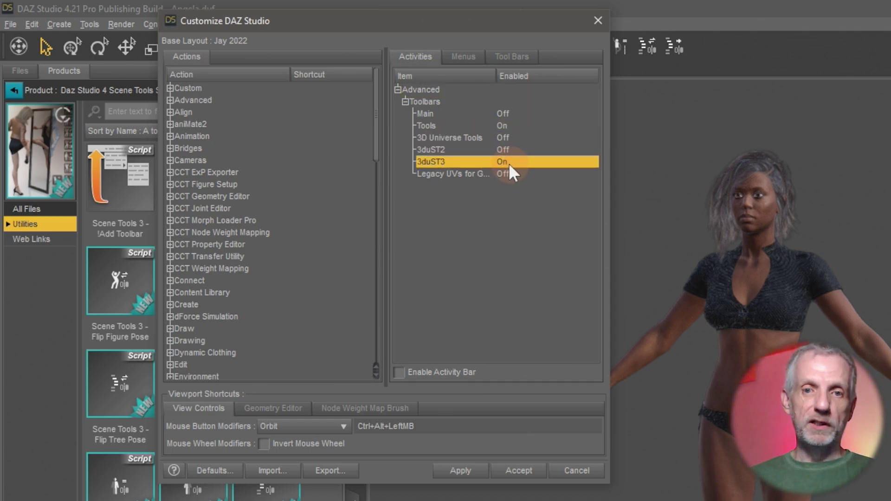
right_click(512, 147)
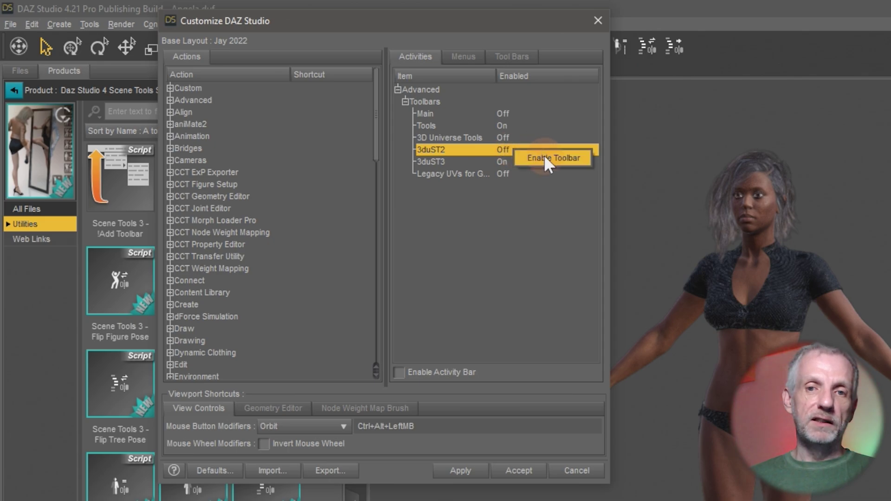
left_click(505, 162)
right_click(507, 165)
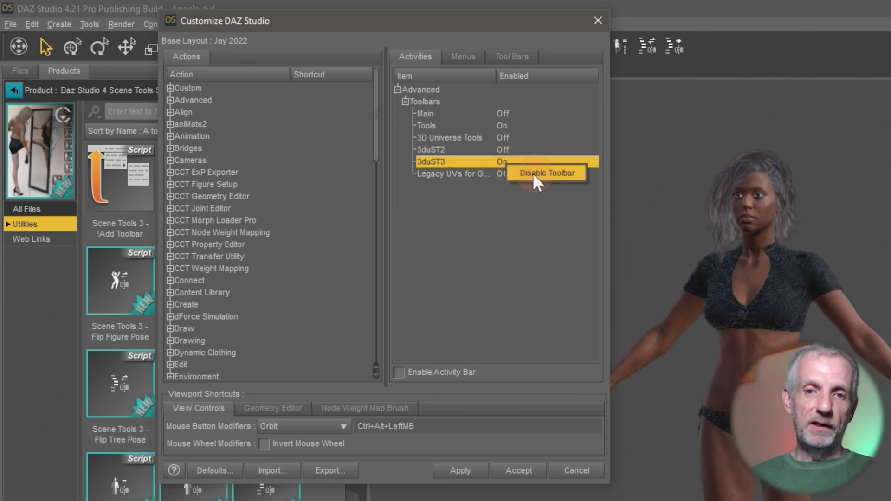
left_click(494, 222)
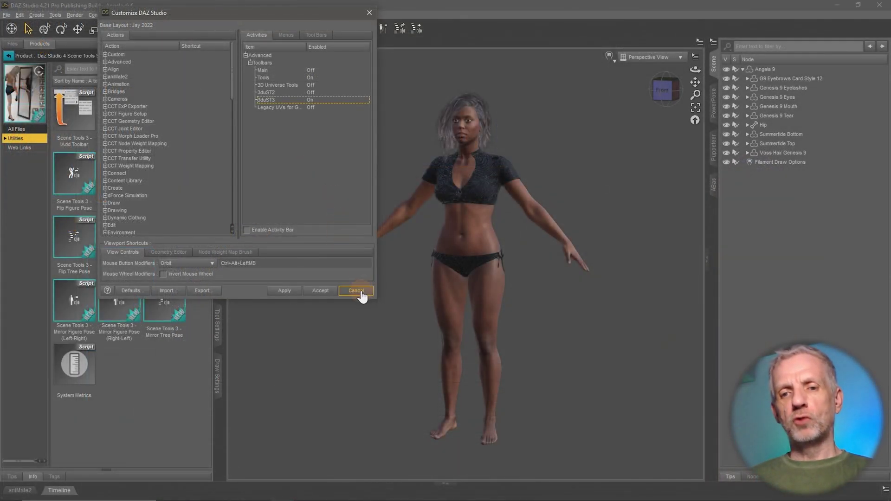
left_click(360, 293)
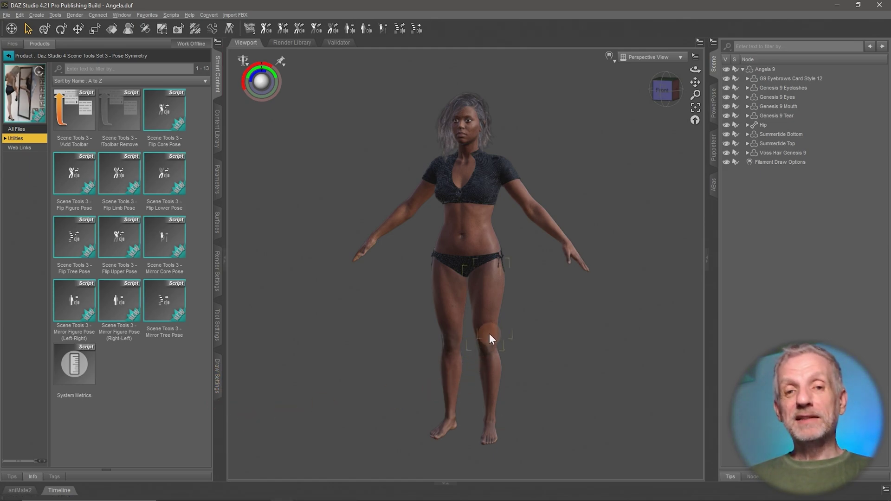
- In PowerPose, raise Angela's right arm, then lower it toward her side
mouse_move(489, 333)
left_mouse_down("alt")
mouse_move(511, 333)
mouse_move(491, 333)
mouse_move(502, 331)
left_mouse_up("alt")
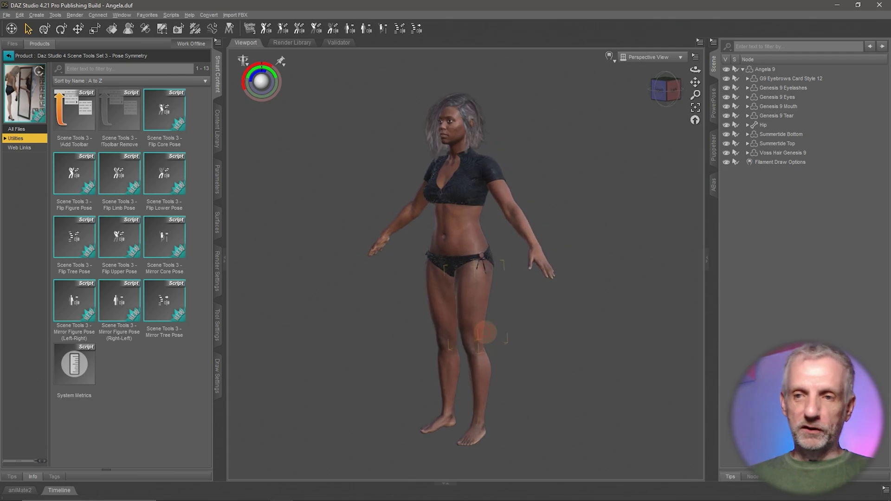
left_click(719, 120)
left_click_drag(618, 220, 595, 220, "alt")
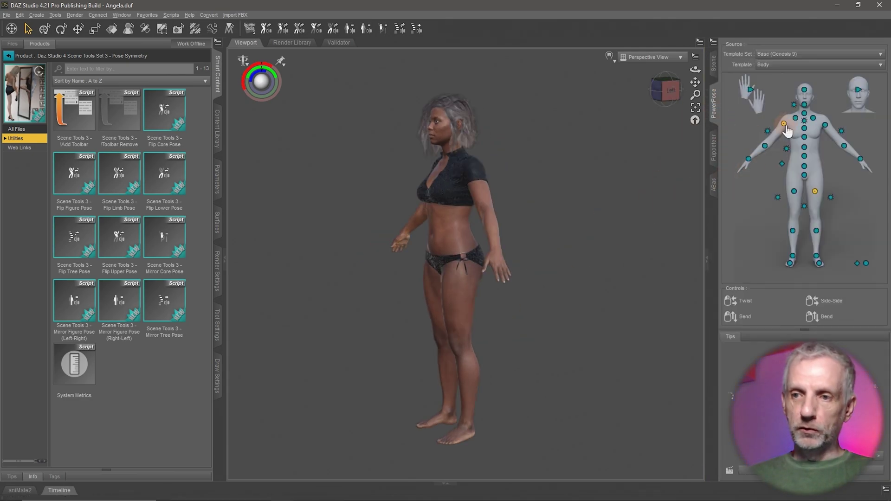
left_click_drag(768, 139, 888, 150)
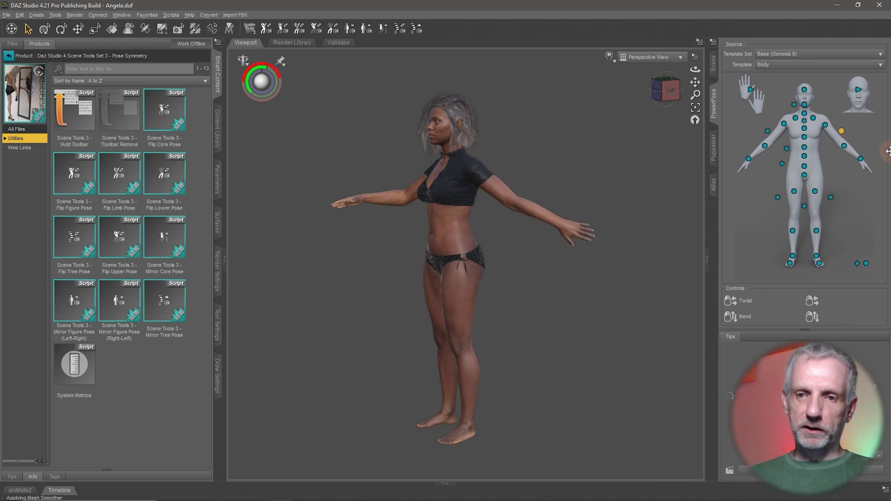
left_click_drag(697, 231, 692, 230, "alt")
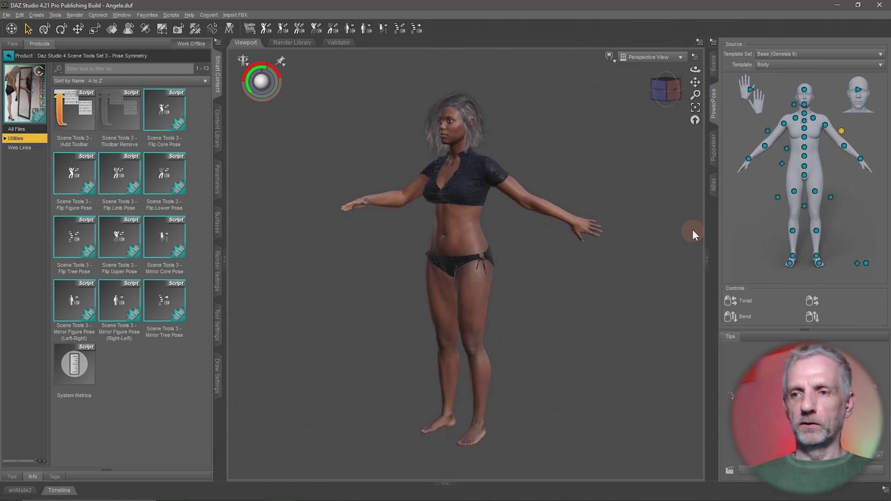
left_click_drag(769, 135, 737, 150)
- Swing both of Angela's thighs forward into an uneven, asymmetric stride
left_click_drag(541, 274, 541, 274, "alt")
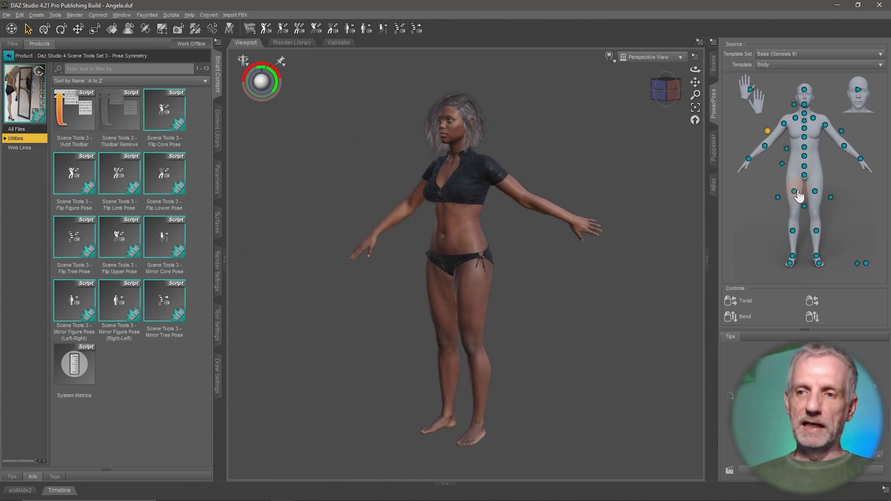
left_click_drag(795, 192, 783, 152)
left_click_drag(814, 192, 817, 224)
left_click_drag(530, 311, 522, 311, "alt")
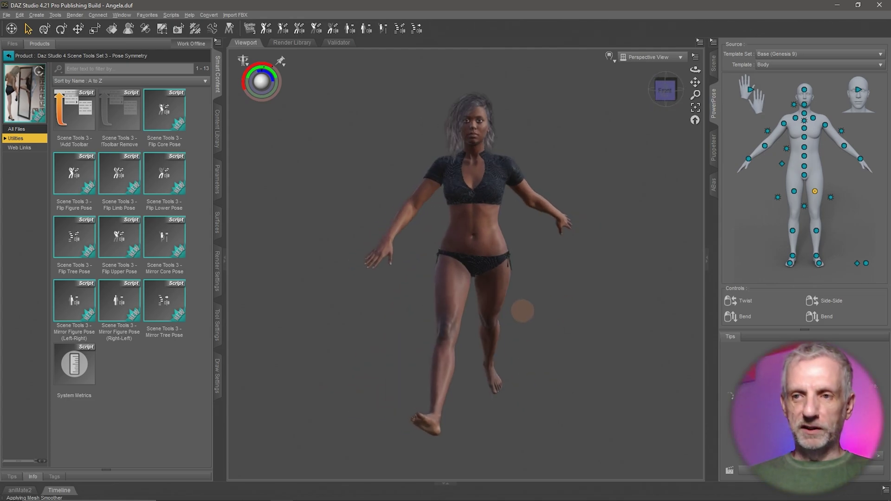
- Select Angela 9 in the Scene pane and apply Flip Core Pose
left_click(713, 63)
left_click(767, 70)
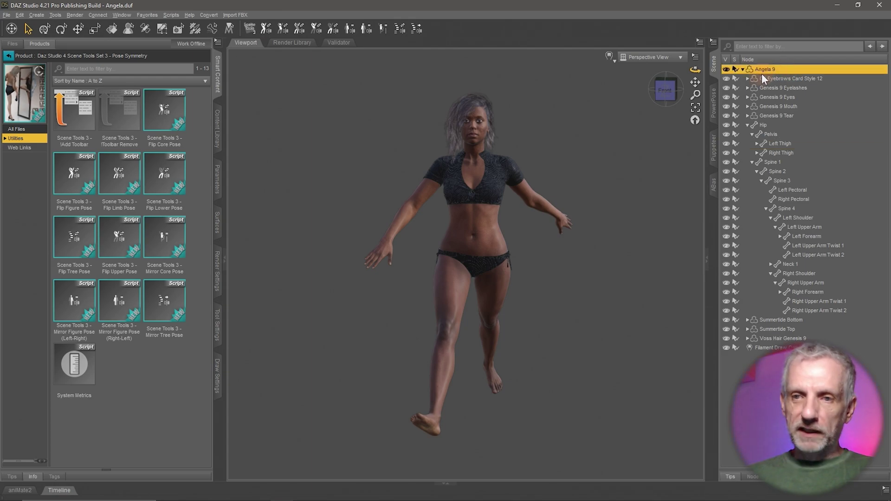
left_click(268, 33)
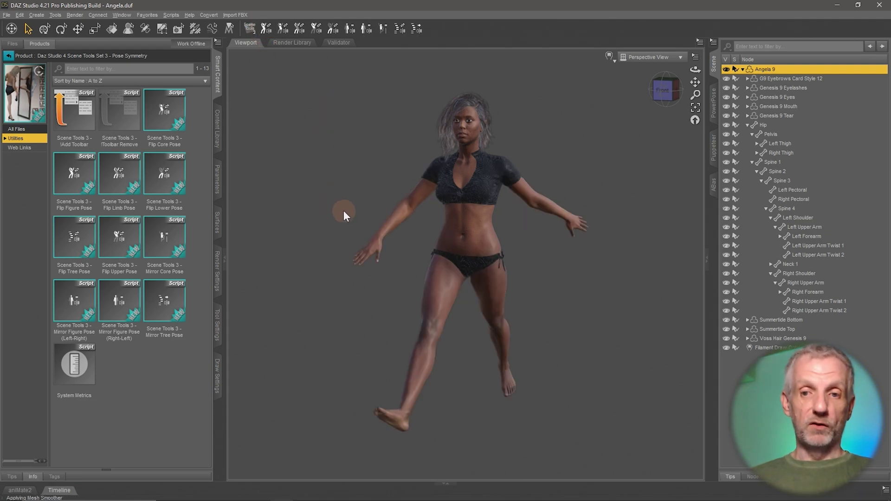
- Lower and bend both arms in PowerPose, then reselect Angela 9 and flip her core pose
left_click(714, 103)
left_click_drag(791, 151, 841, 153)
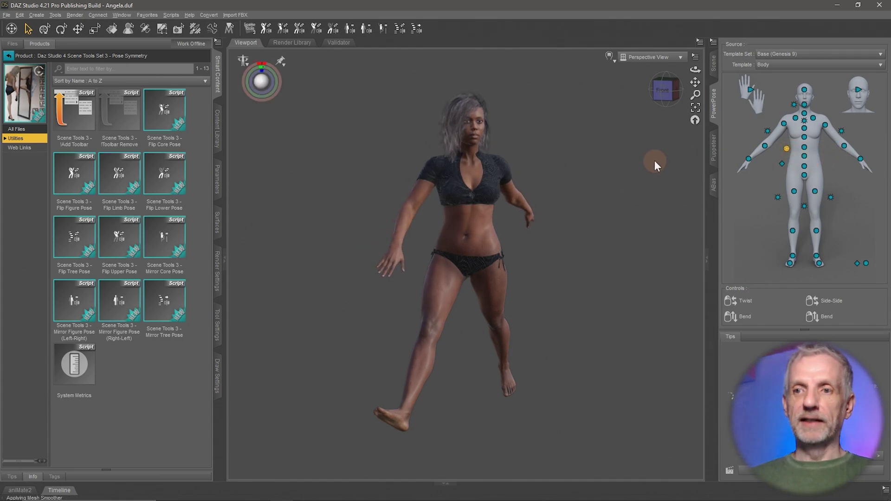
left_click(713, 67)
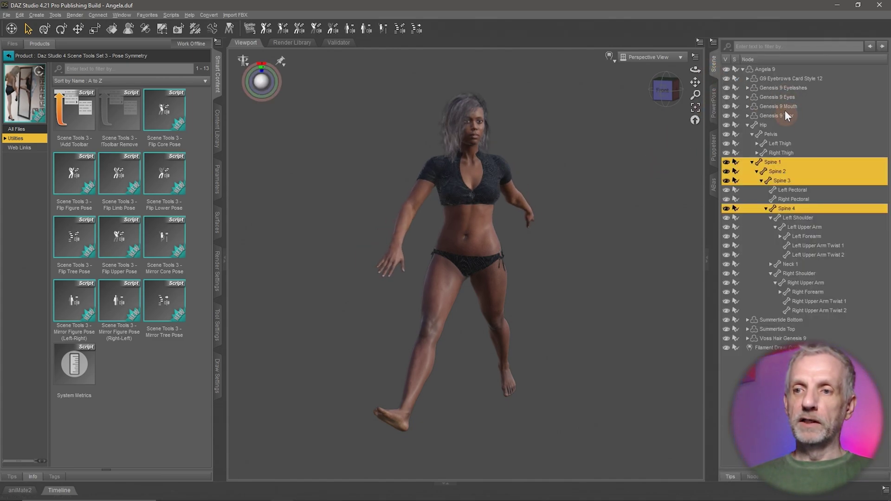
left_click(777, 69)
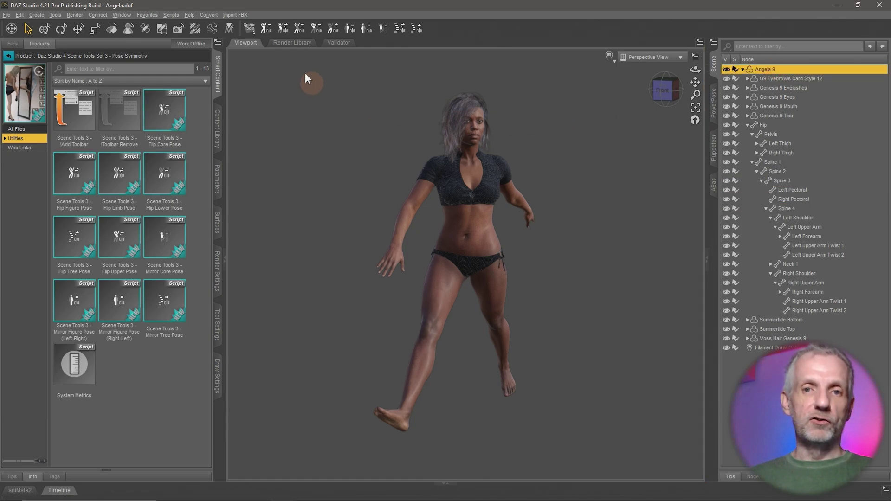
left_click(281, 30)
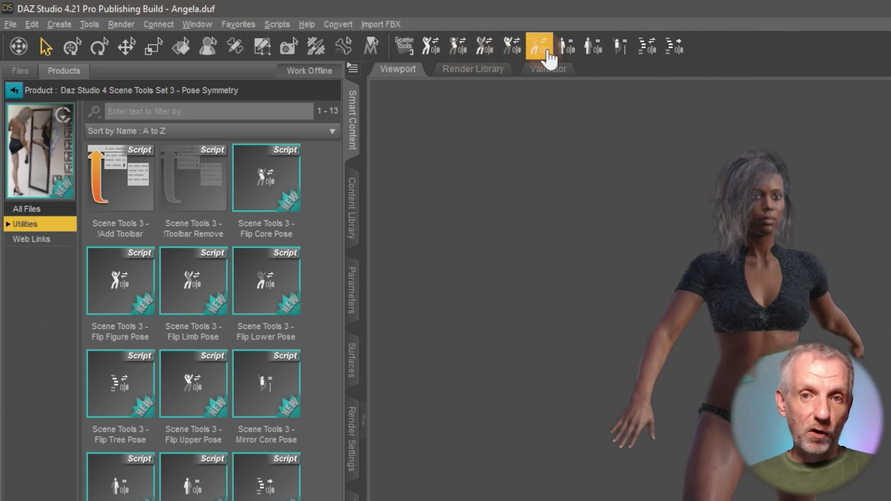
left_click(459, 55)
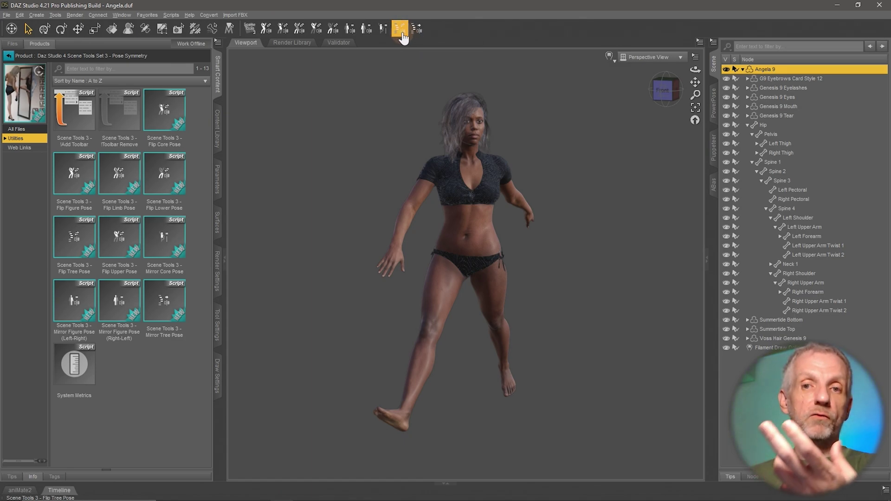
- Apply Flip Tree Pose to Angela 9, then select her Left Upper Arm
left_click(400, 29)
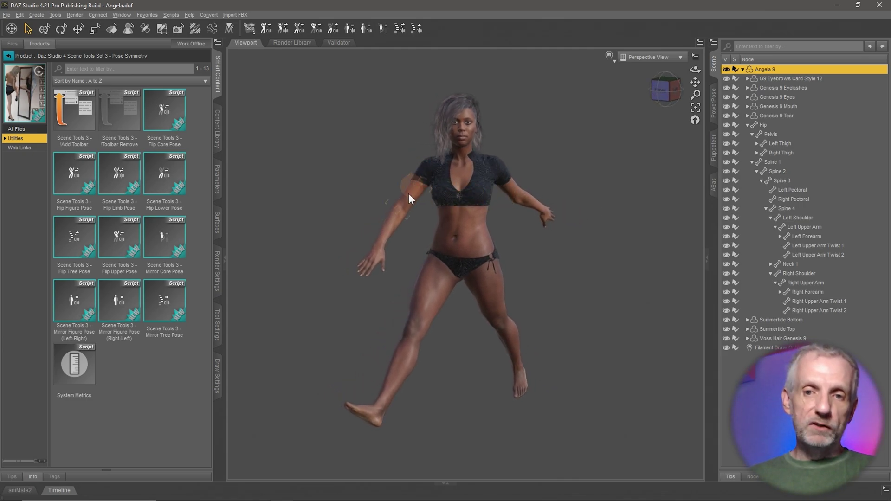
left_click(500, 179)
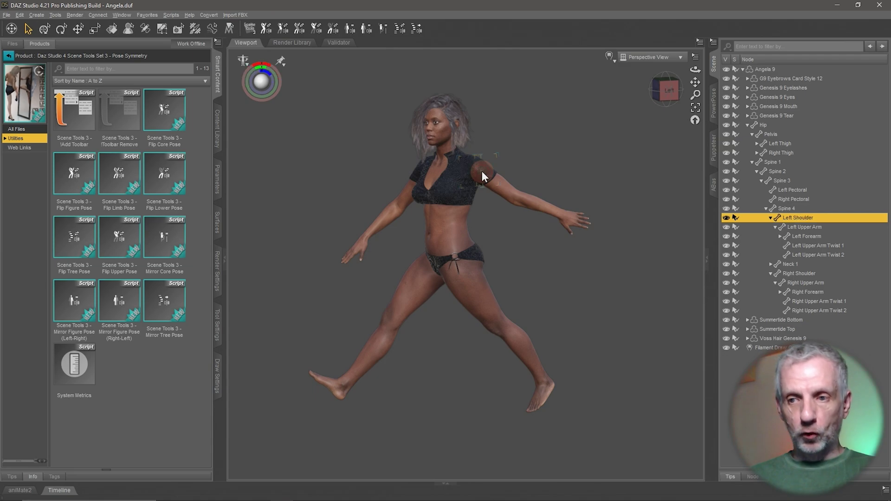
- Select Left Shoulder and use Flip Tree Pose repeatedly to swap and compare the arm poses
left_click(817, 227)
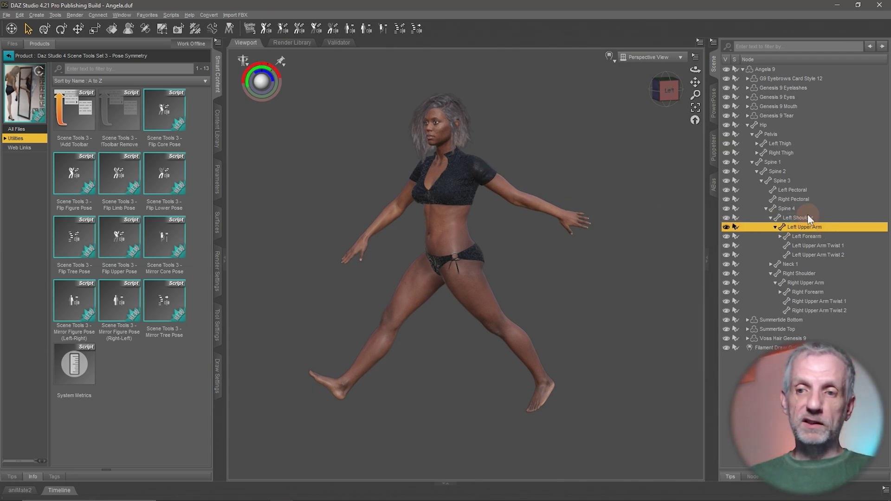
left_click(808, 217)
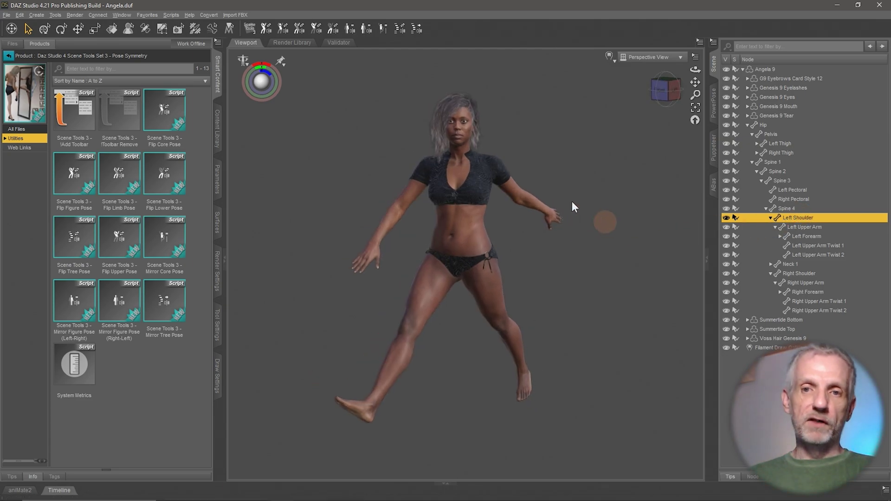
left_click(393, 29)
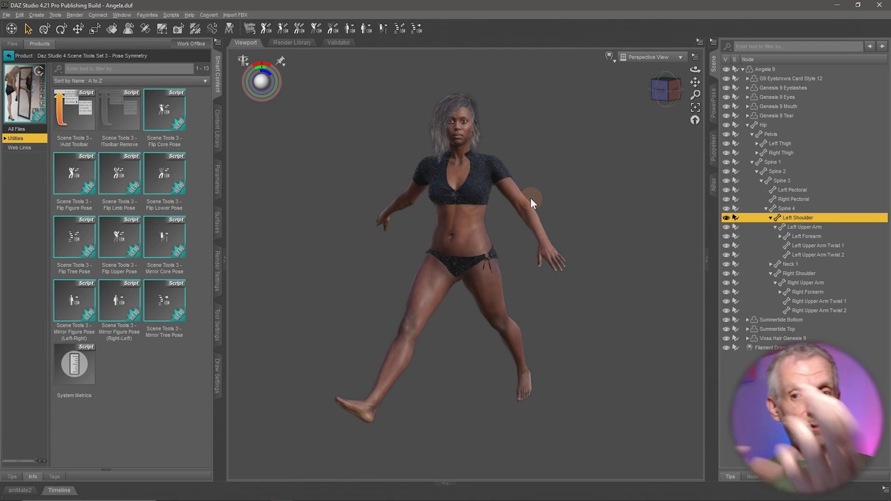
left_click(404, 32)
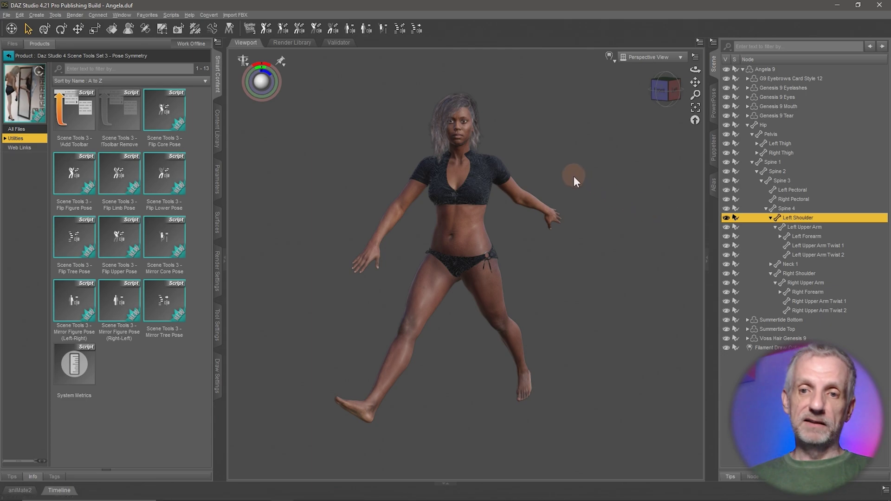
left_click(400, 30)
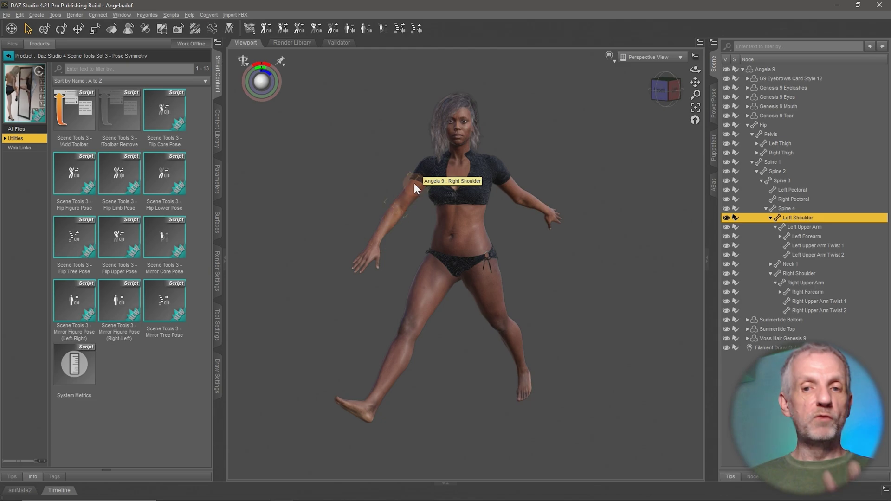
- Mirror the left arm pose onto the right, then try Mirror Tree Pose from Right Thigh and undo it
left_click(419, 30)
mouse_move(413, 243)
left_mouse_down("alt")
mouse_move(434, 249)
mouse_move(400, 244)
mouse_move(414, 242)
mouse_move(413, 255)
left_mouse_up("alt")
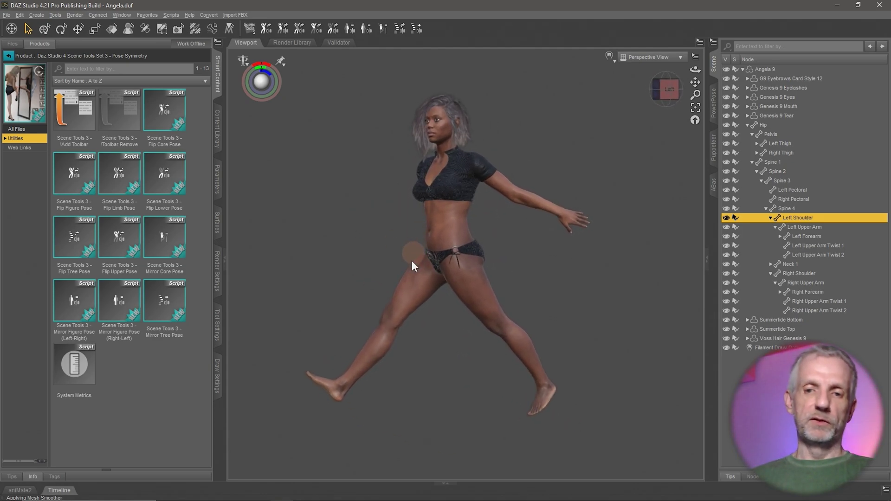
left_click(415, 286)
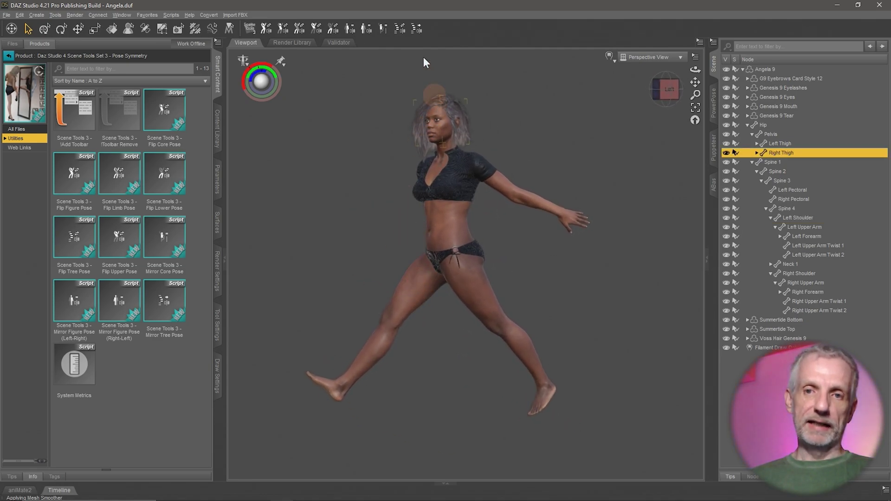
left_click(416, 28)
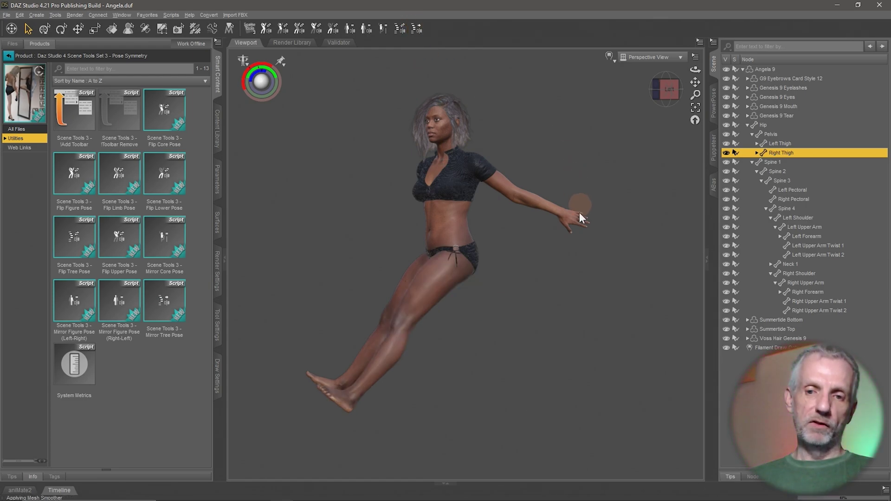
key("ctrl+z")
key("ctrl+z")
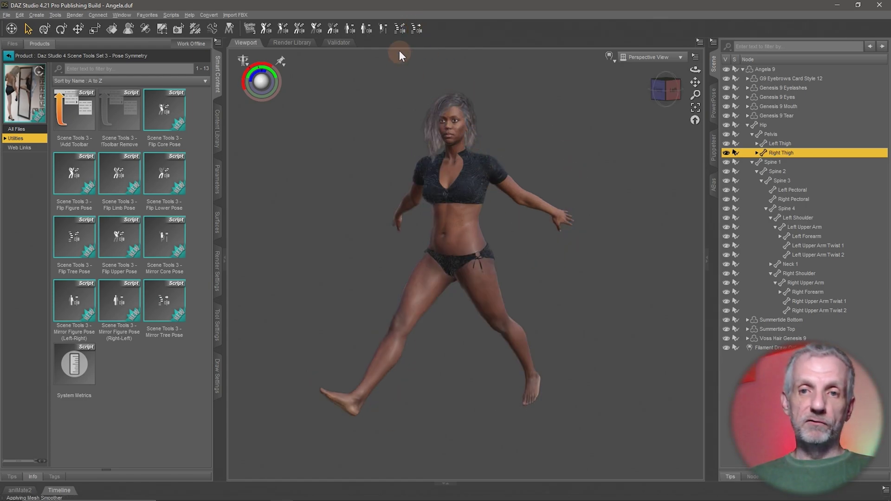
- Undo the trial leg flip and select Angela's Left Thigh
left_click(403, 30)
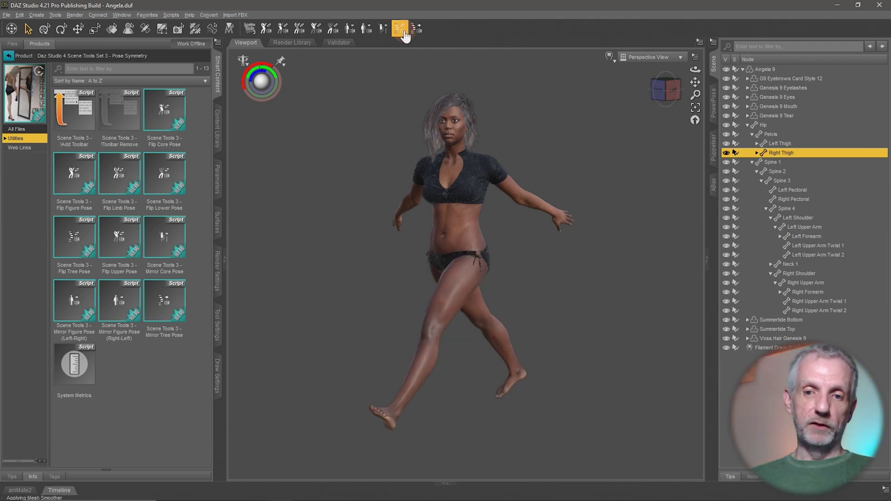
key("ctrl+z")
left_click_drag(562, 222, 553, 226)
key("ctrl+z")
left_click(484, 313)
key("ctrl+z")
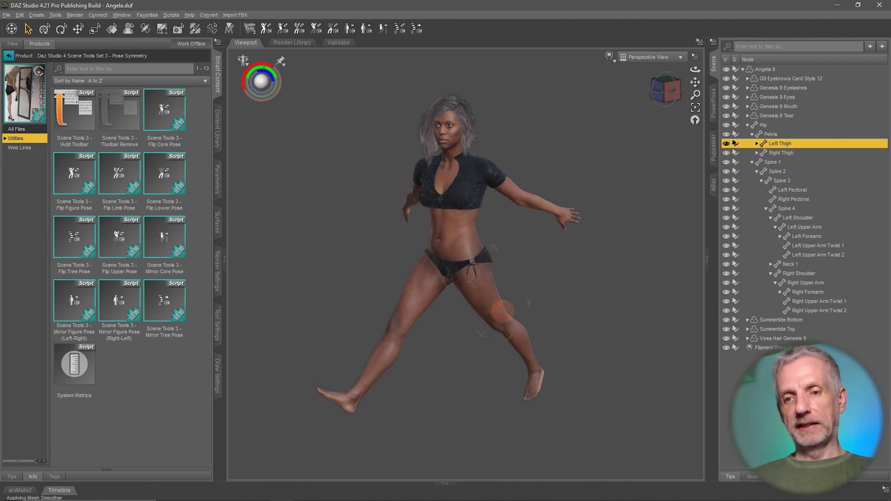
- Apply Mirror Tree Pose from Left Thigh to the right leg and compare Front and Left views
left_click(416, 29)
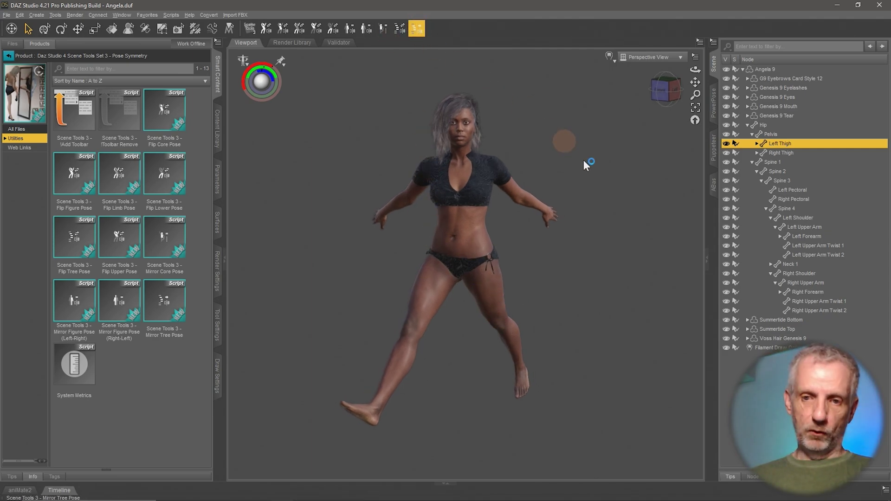
key("ctrl+y")
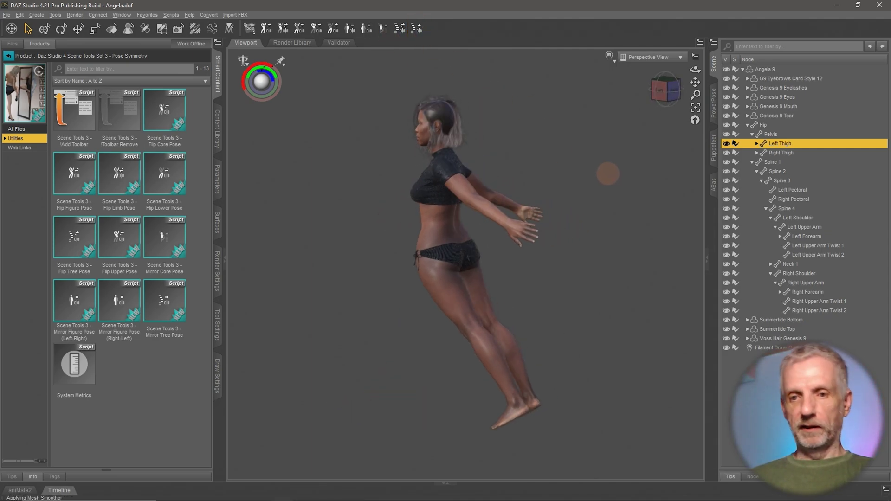
key("ctrl+z")
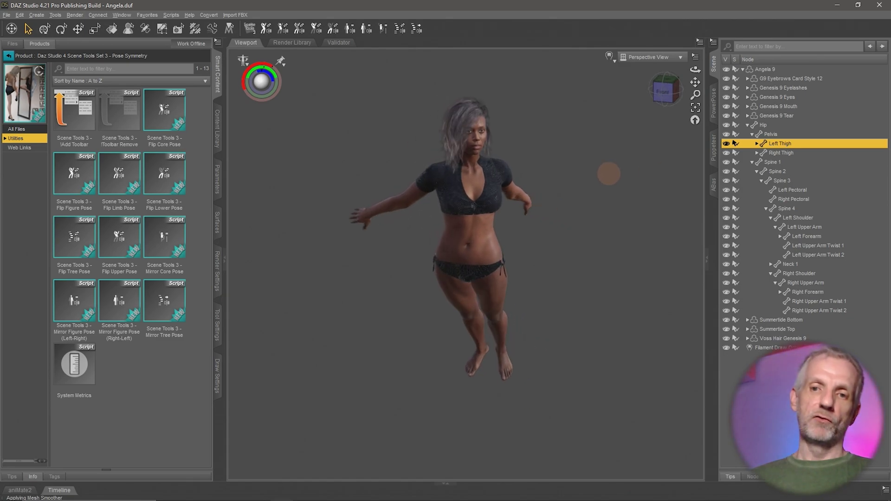
key("ctrl+y")
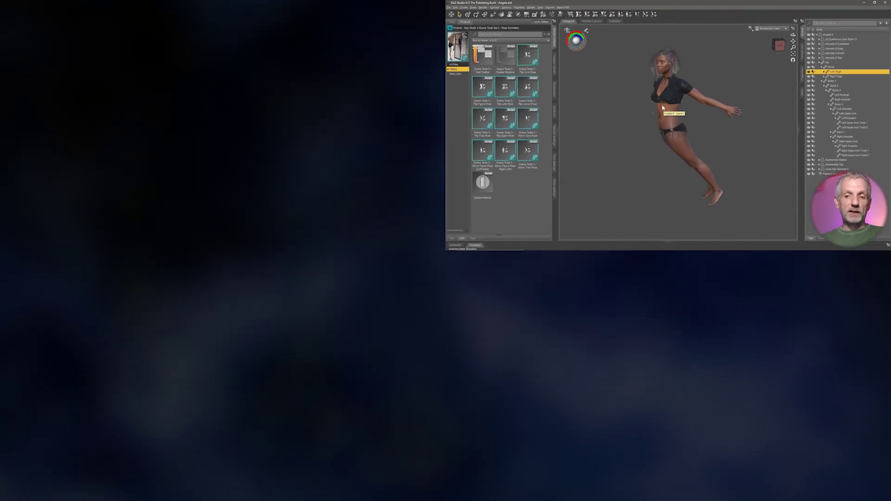
key("ctrl+z")
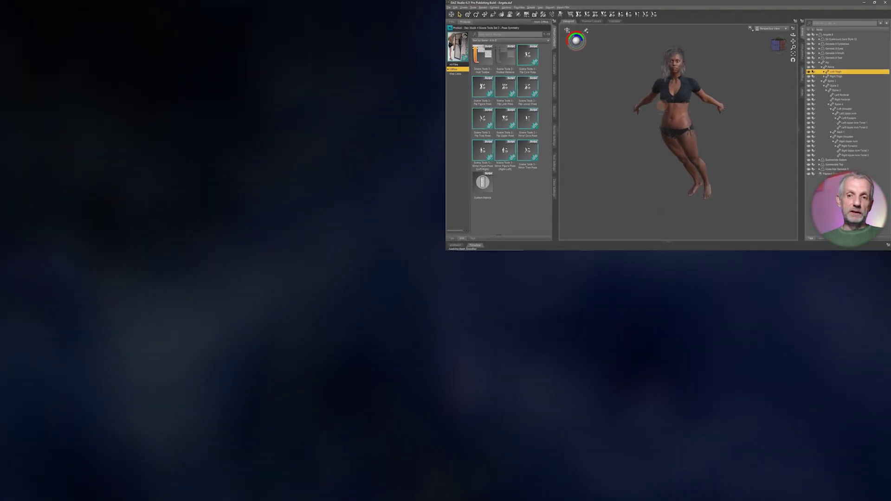
key("ctrl+z")
key("ctrl+z")
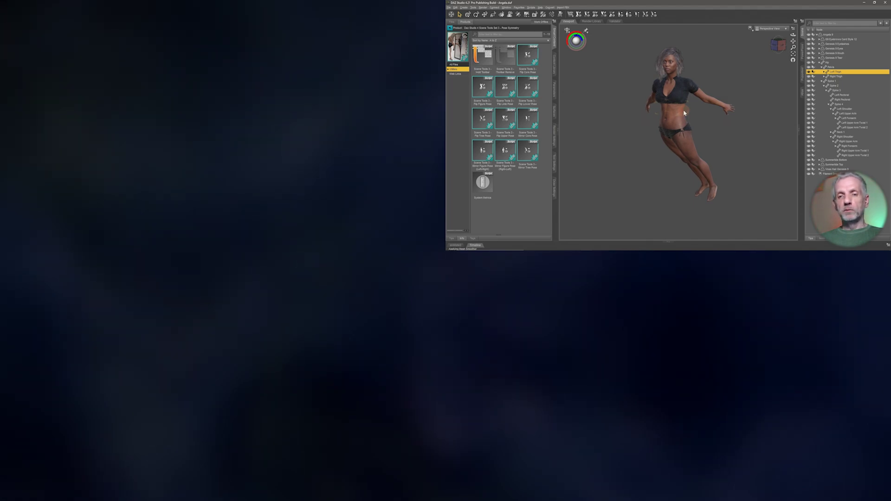
key("ctrl+z")
key("ctrl+z")
key("ctrl+z")
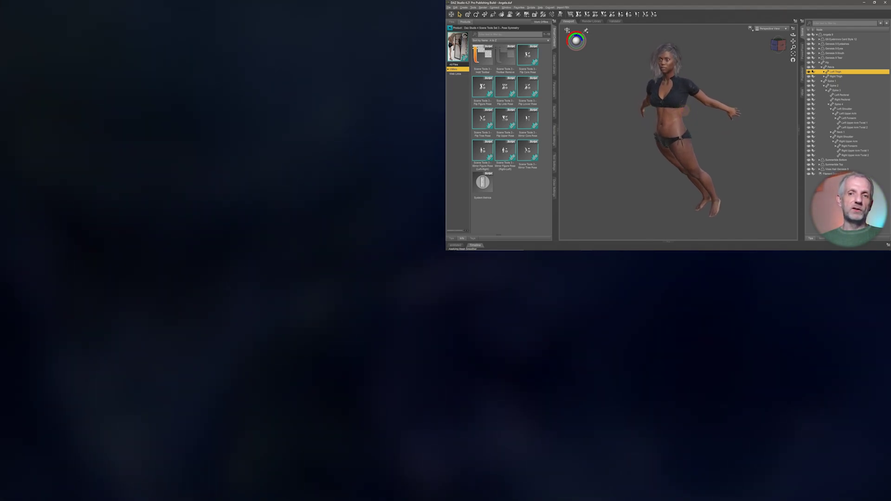